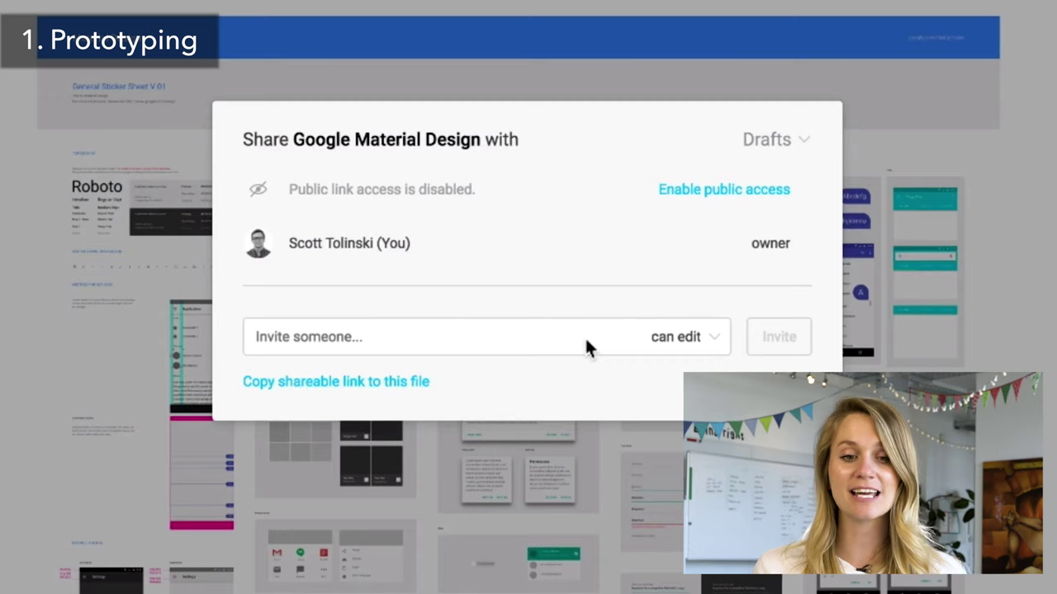
Enable public access for the Google Material Design file and open the link-holder 'can edit' permission.
click(694, 191)
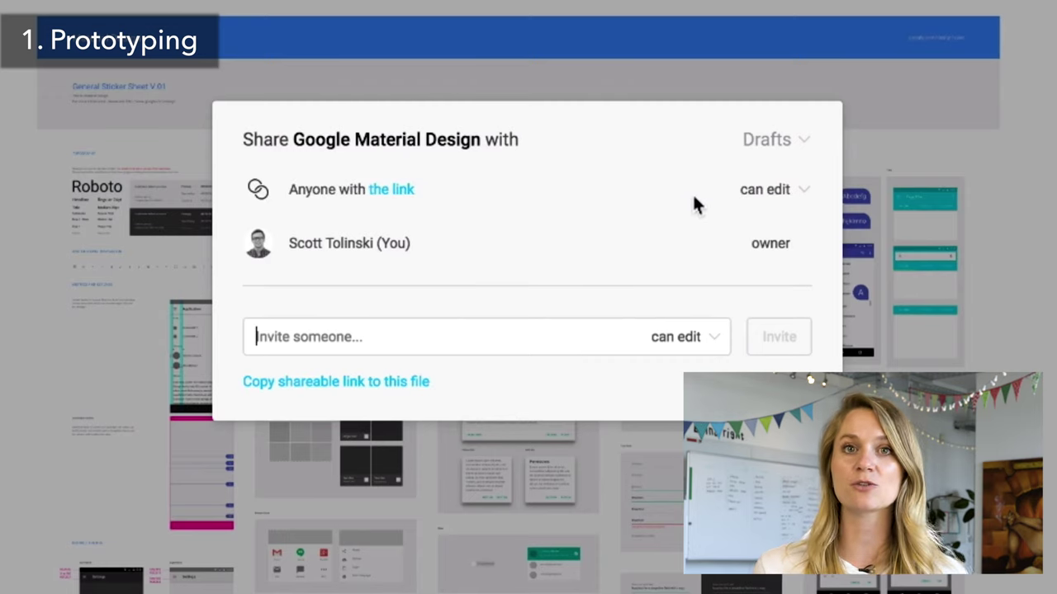
click(751, 188)
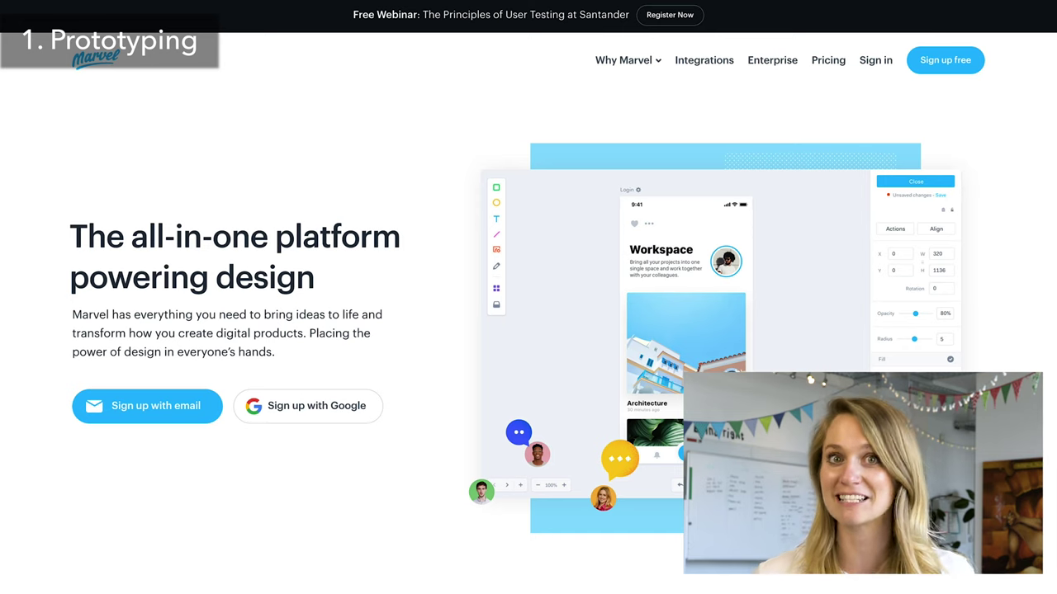
scroll(528, 247, down, 2)
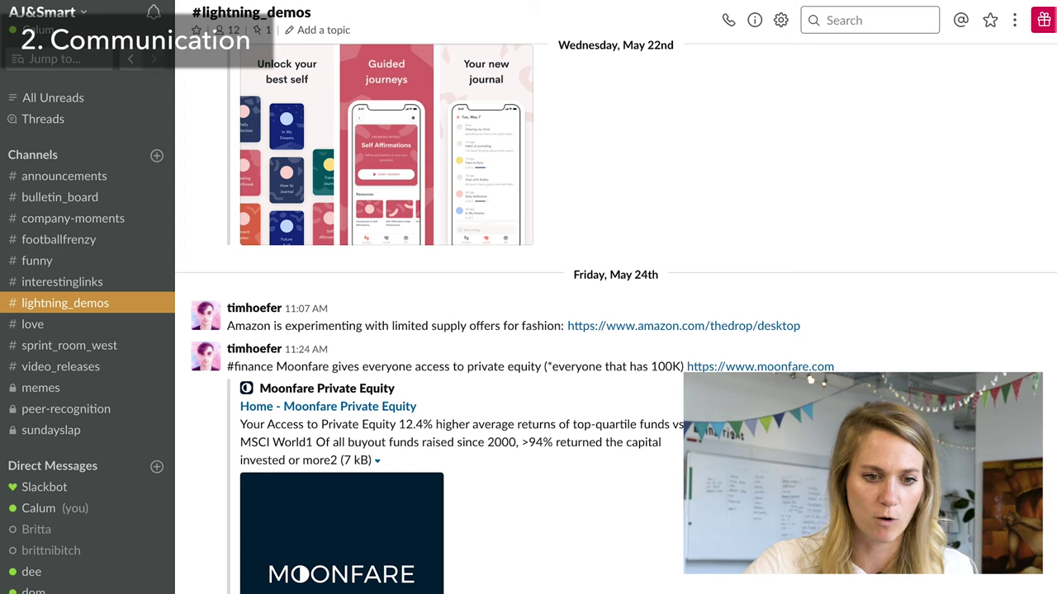
scroll(615, 319, up, 5)
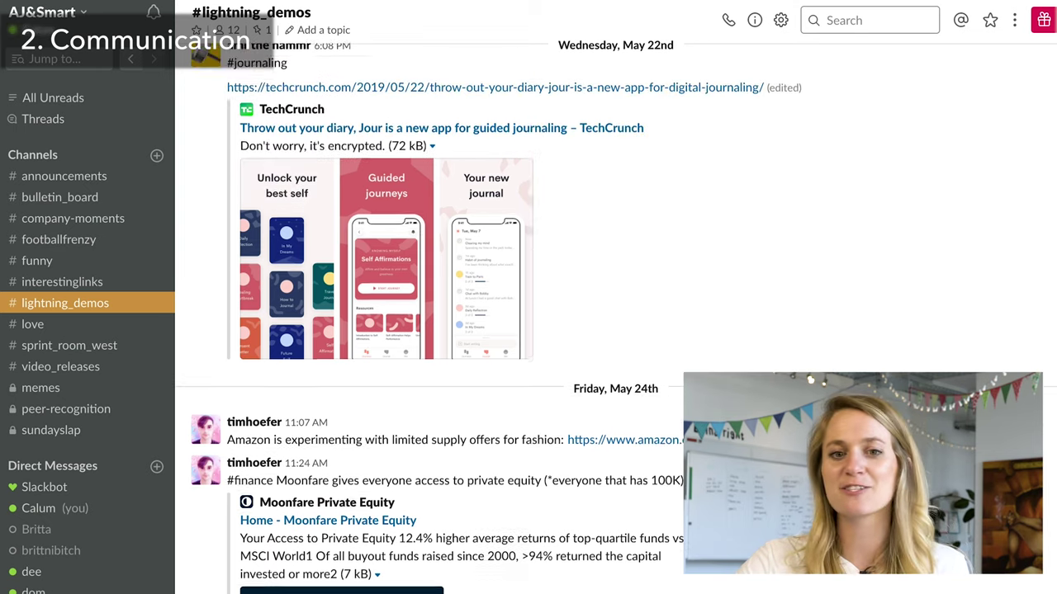
scroll(616, 319, up, 5)
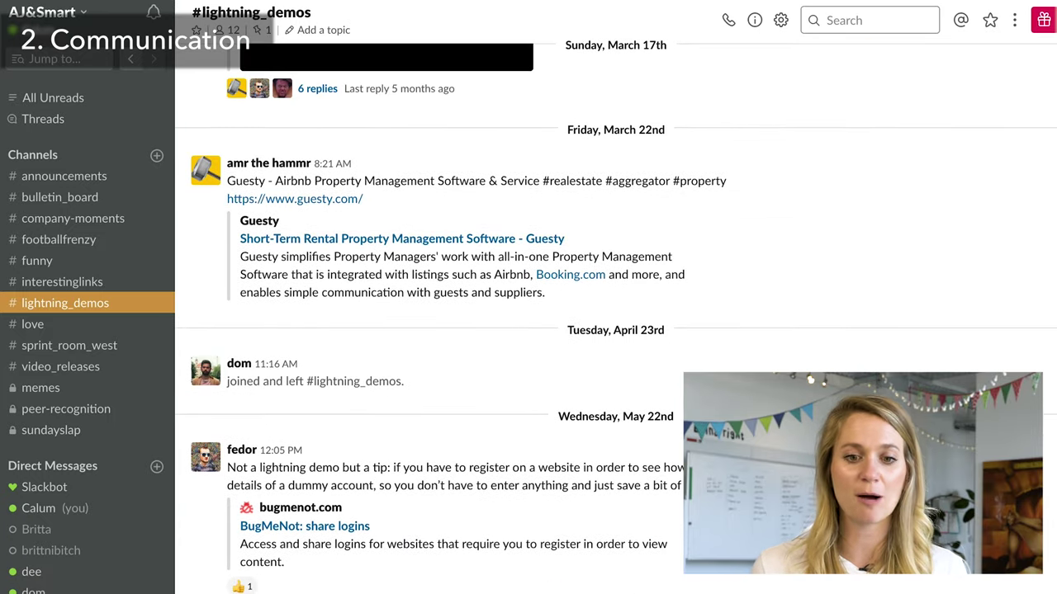
scroll(616, 319, up, 4)
scroll(616, 318, up, 4)
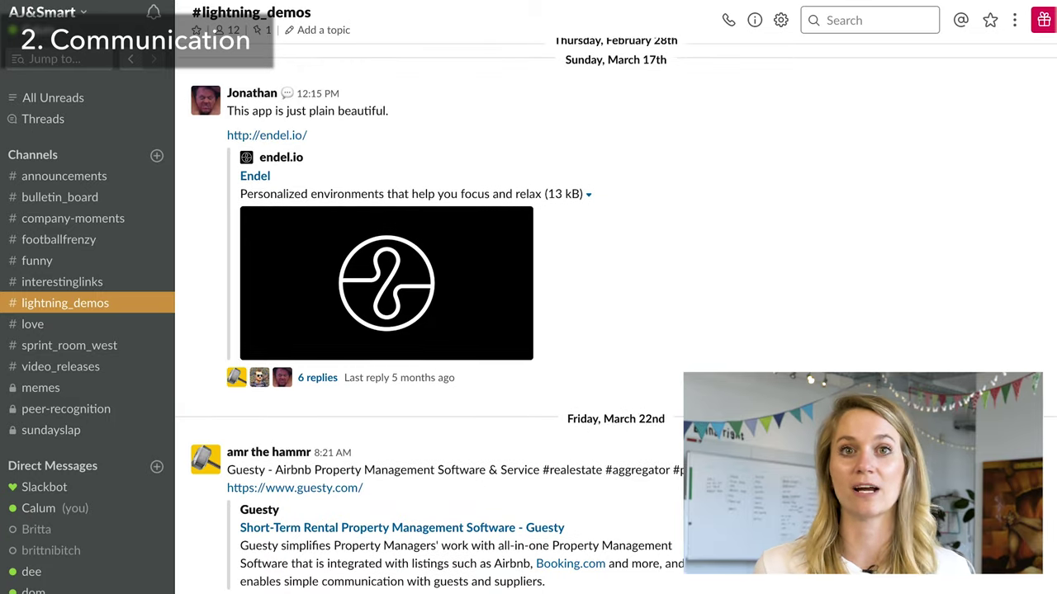
scroll(616, 319, up, 3)
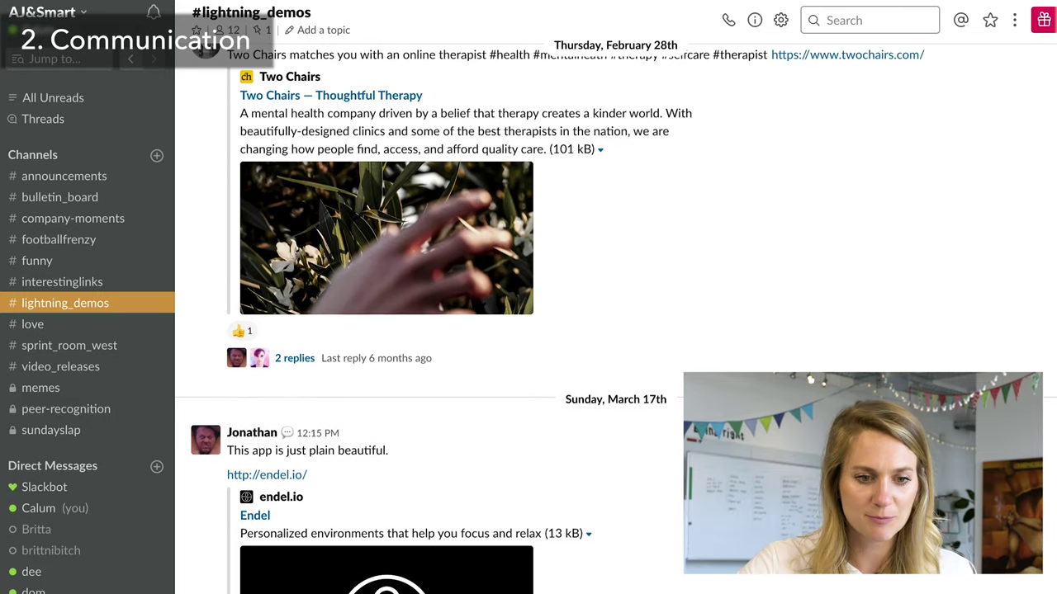
scroll(615, 319, up, 3)
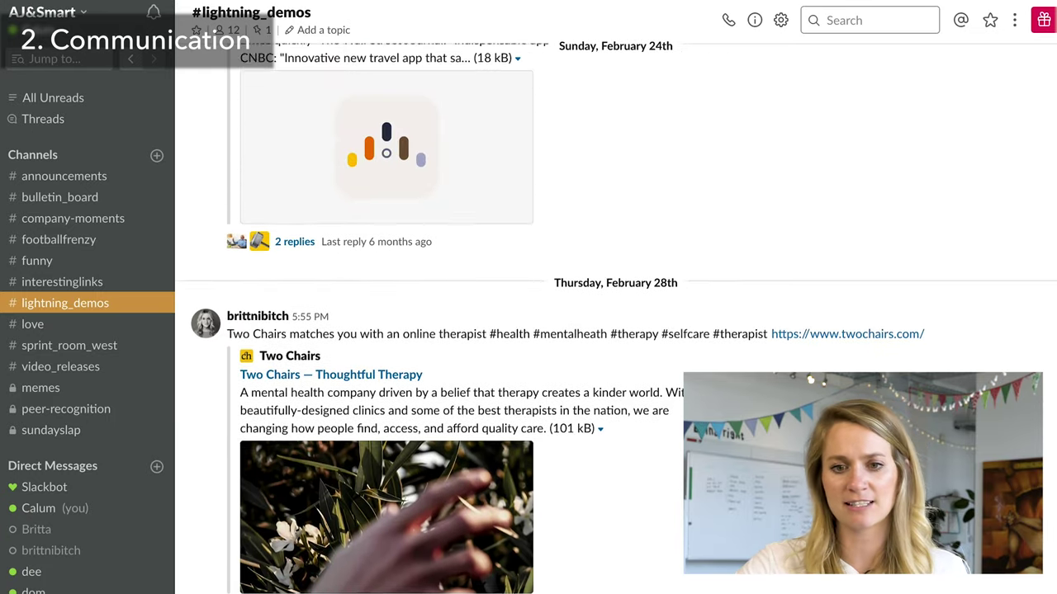
scroll(616, 319, up, 4)
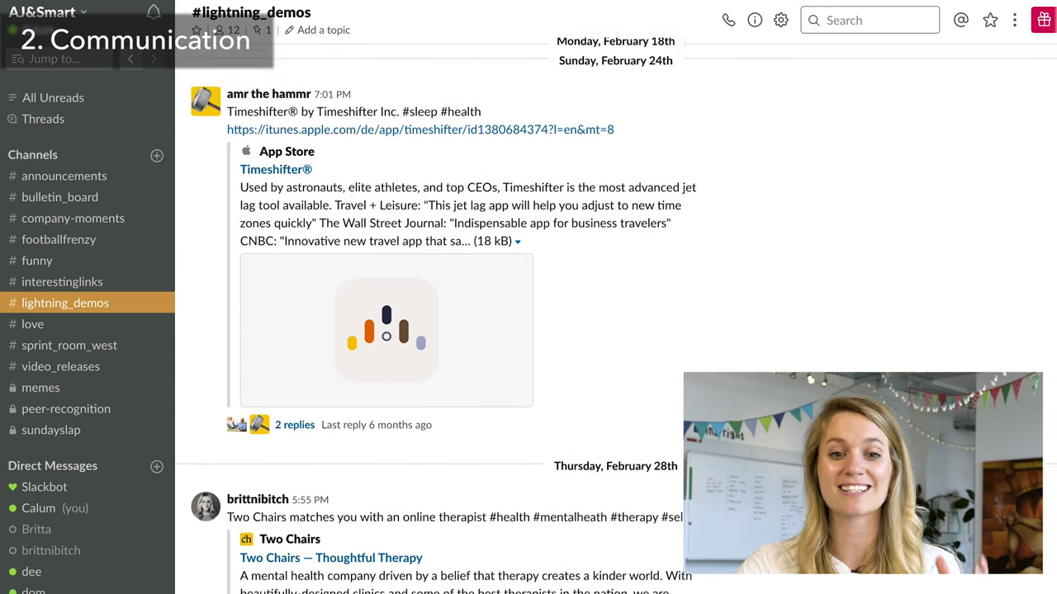
scroll(616, 319, up, 4)
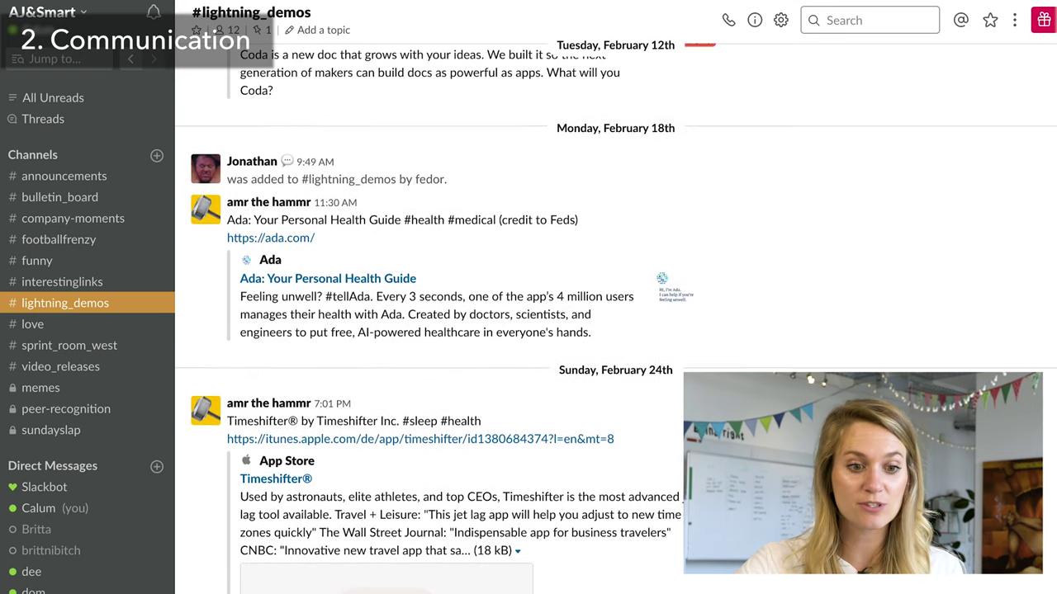
scroll(615, 318, up, 1)
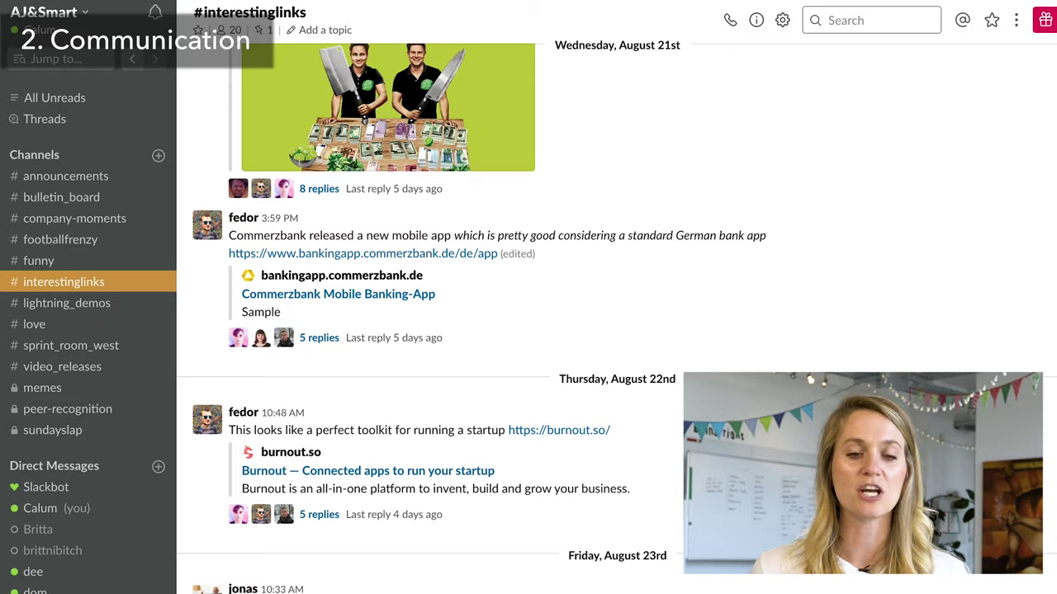
scroll(517, 318, up, 5)
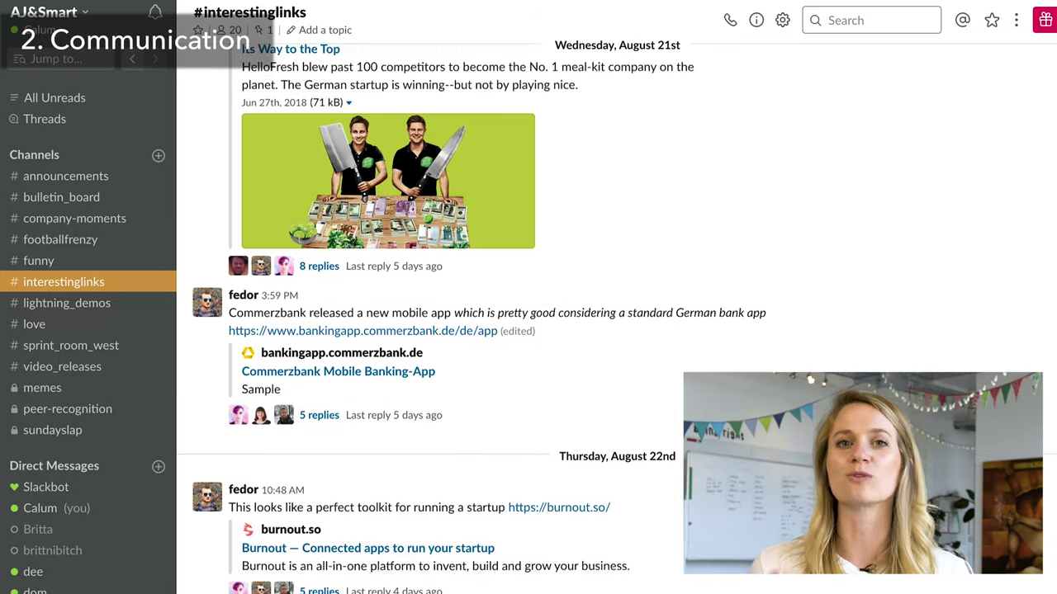
scroll(516, 319, up, 5)
scroll(516, 318, up, 5)
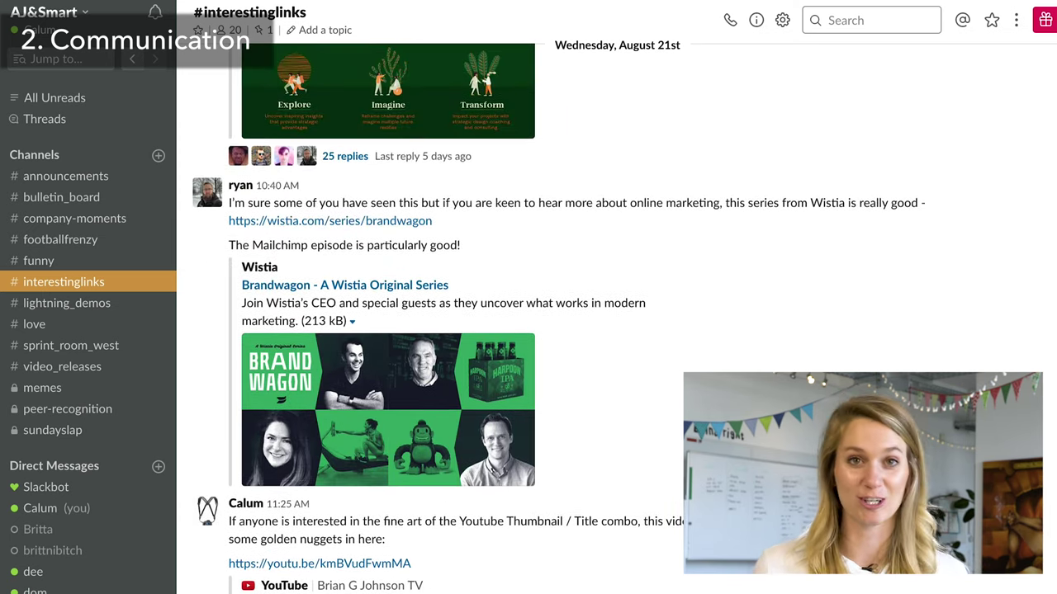
scroll(516, 319, up, 5)
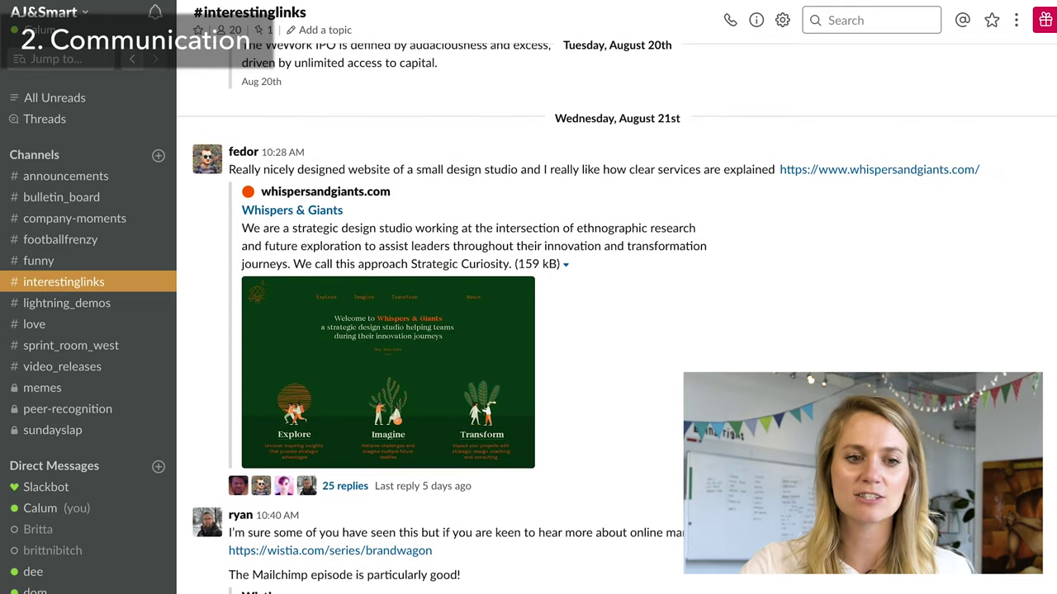
scroll(517, 318, up, 5)
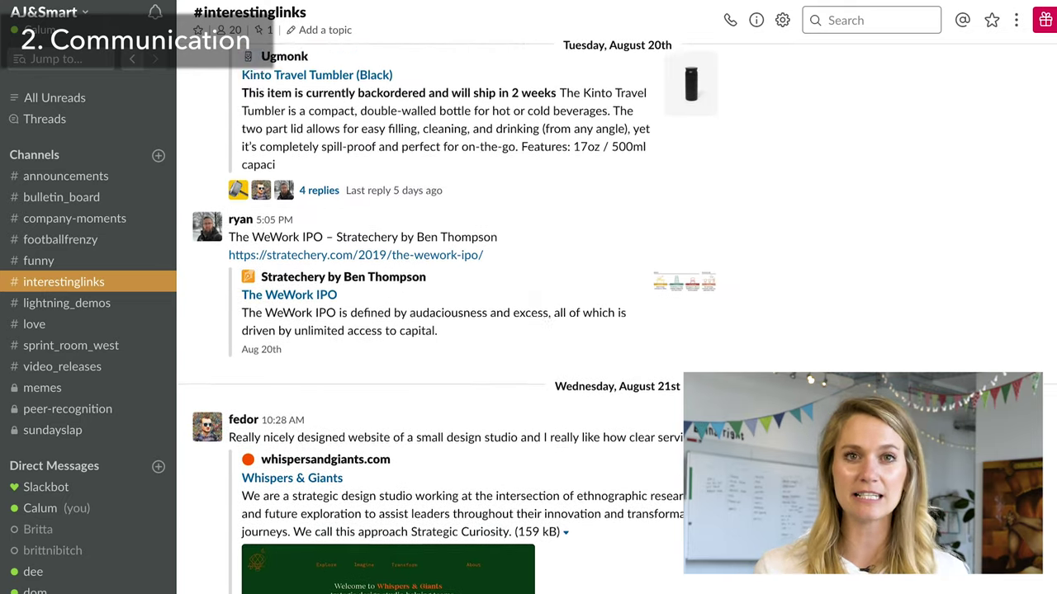
scroll(517, 318, up, 1)
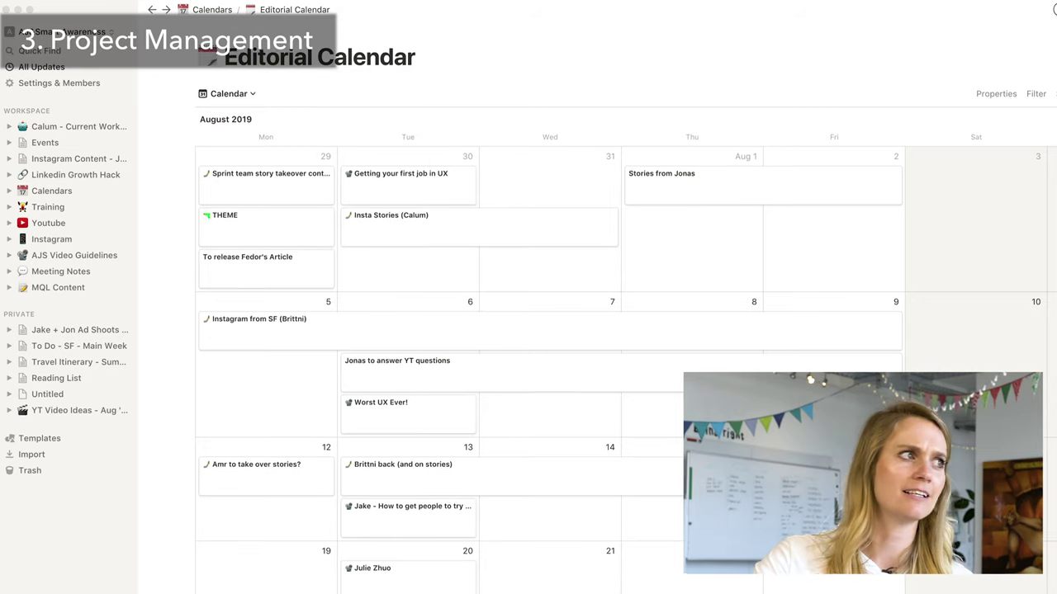
Scroll down through the Editorial Calendar's August 2019 month view of scheduled content.
scroll(626, 310, down, 3)
scroll(625, 310, down, 3)
scroll(625, 311, down, 5)
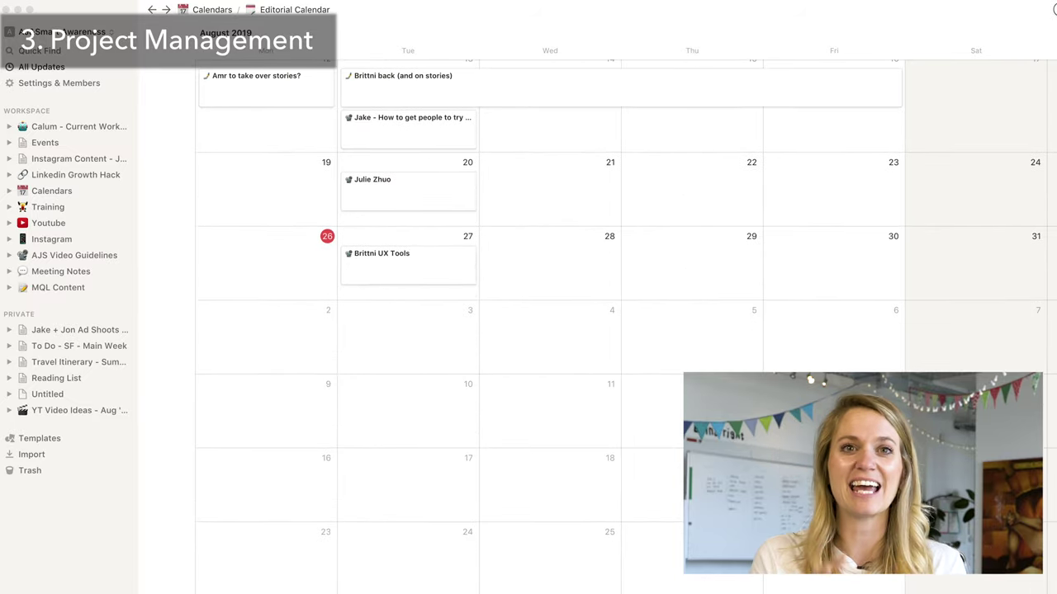
Go to the Calum - Current Workflow page showing the Video Content production board.
scroll(626, 310, down, 8)
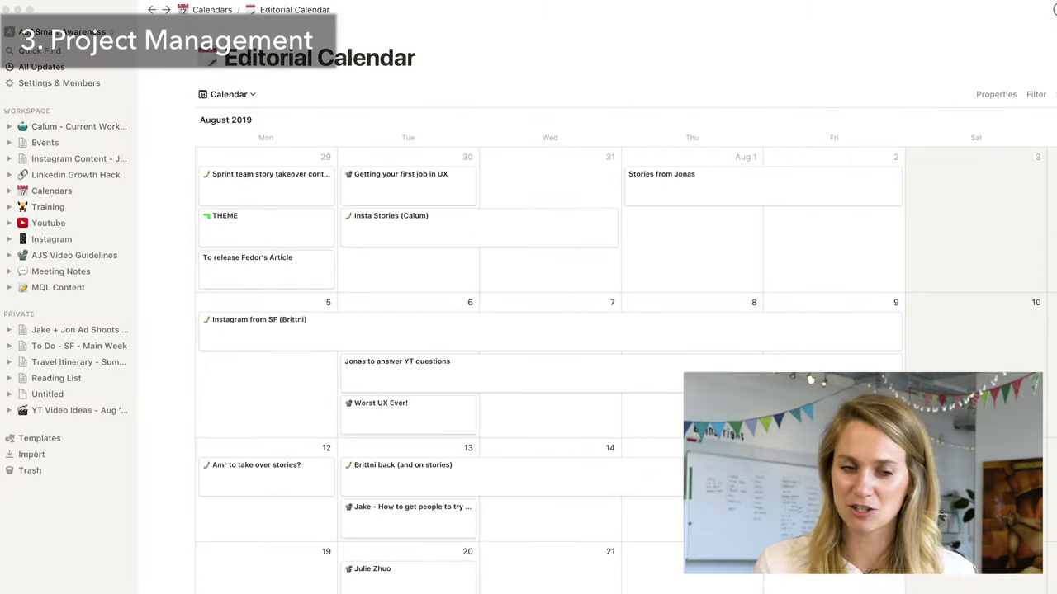
scroll(416, 308, down, 2)
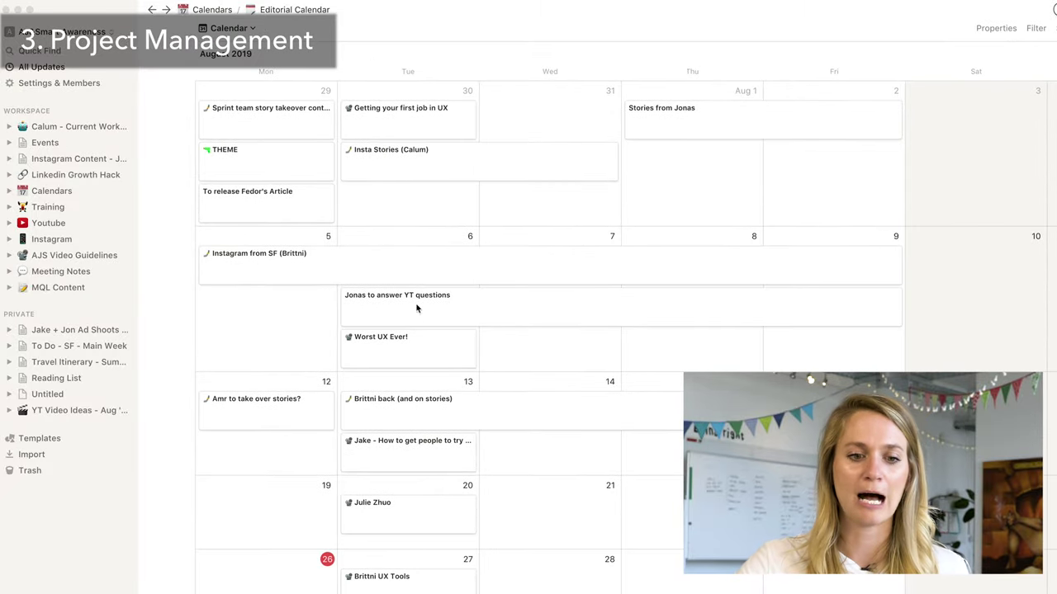
click(52, 226)
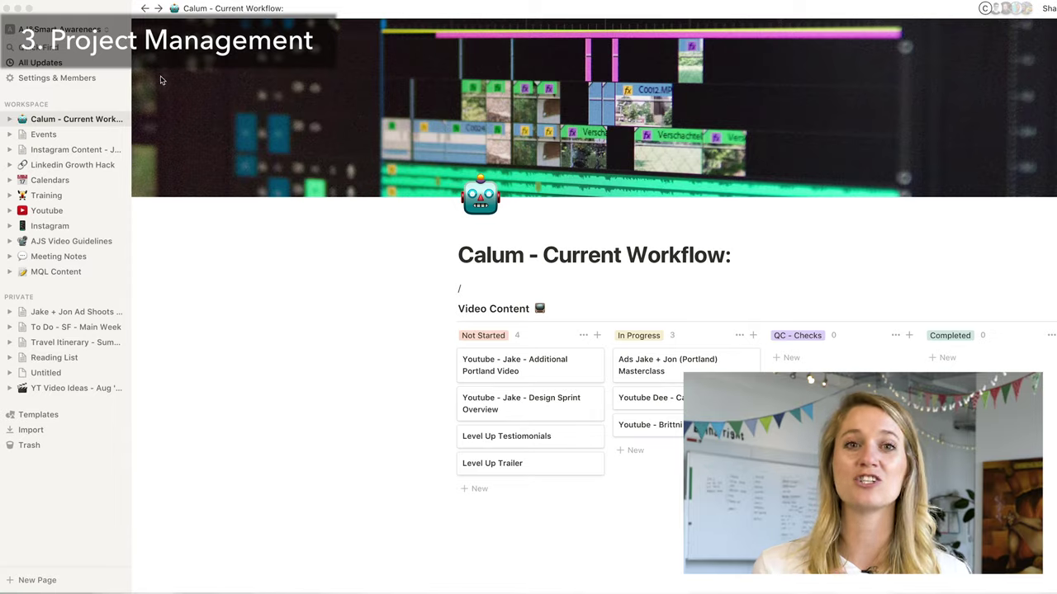
Open the In Progress UX Tools video card as a page and begin a comment with 'This'.
scroll(330, 405, right, 5)
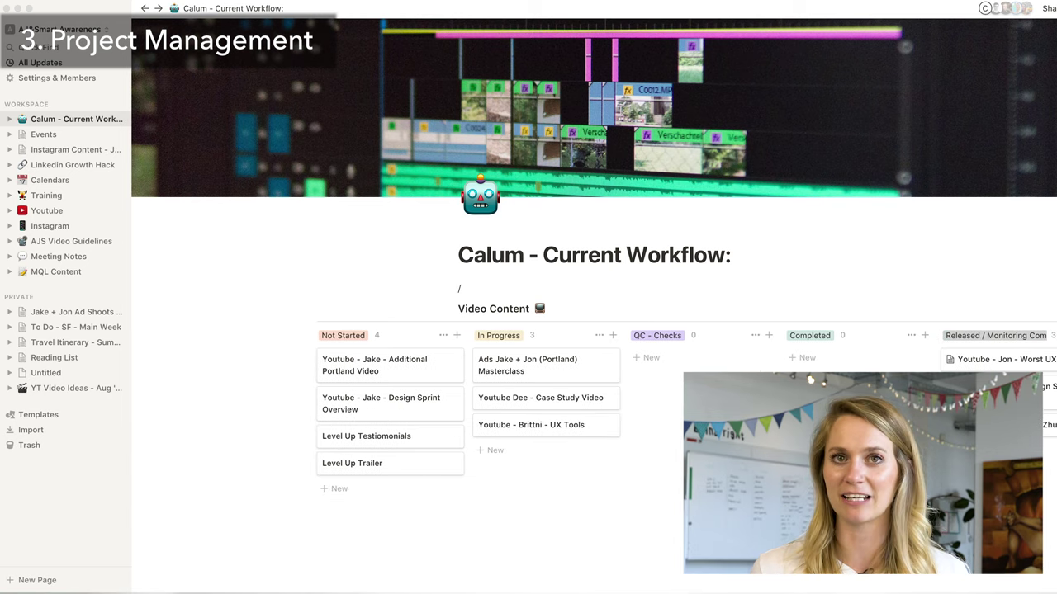
scroll(462, 404, right, 2)
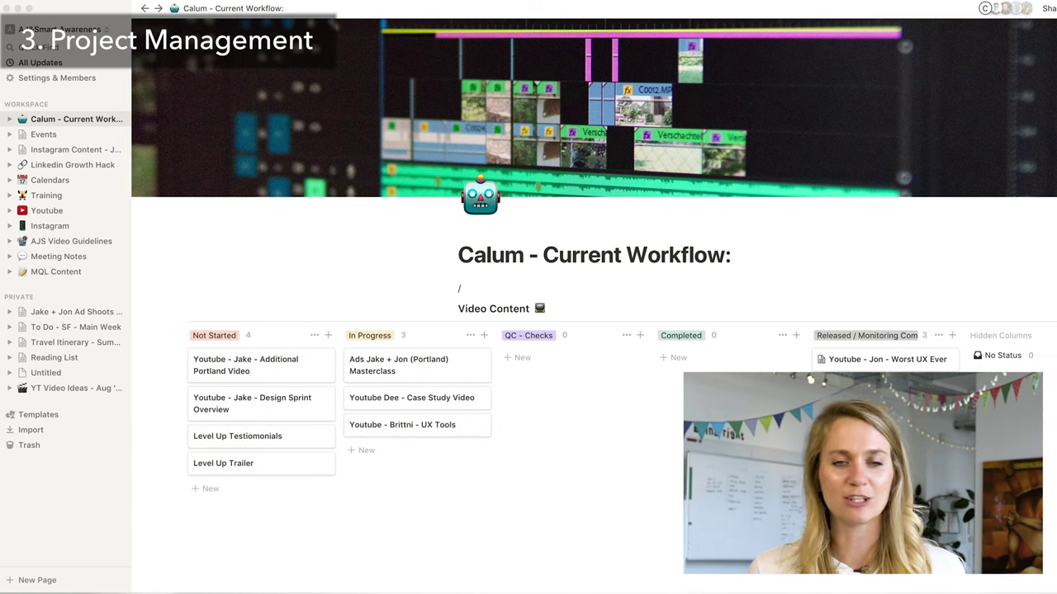
click(445, 429)
click(453, 253)
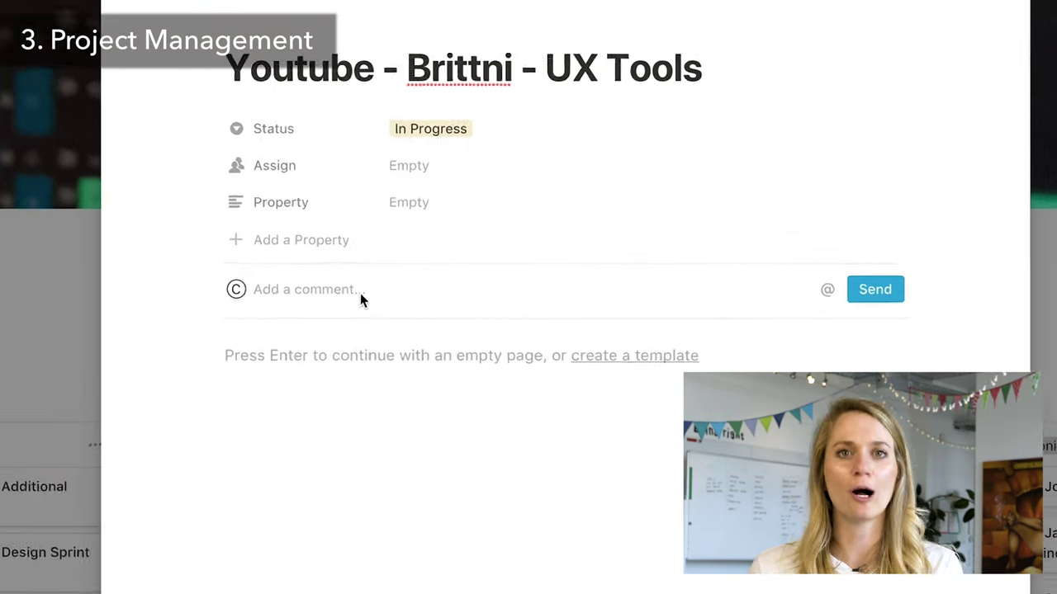
text(This)
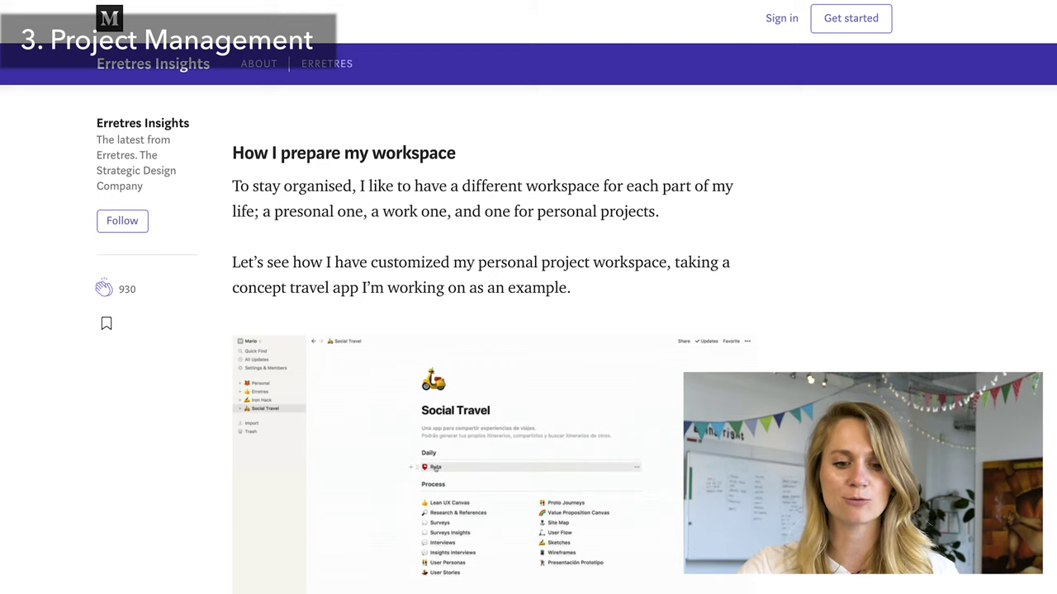
In the demo, open the Ruta board, move the Site Map card's status, and view Research & References.
click(434, 249)
drag(592, 279, 793, 495)
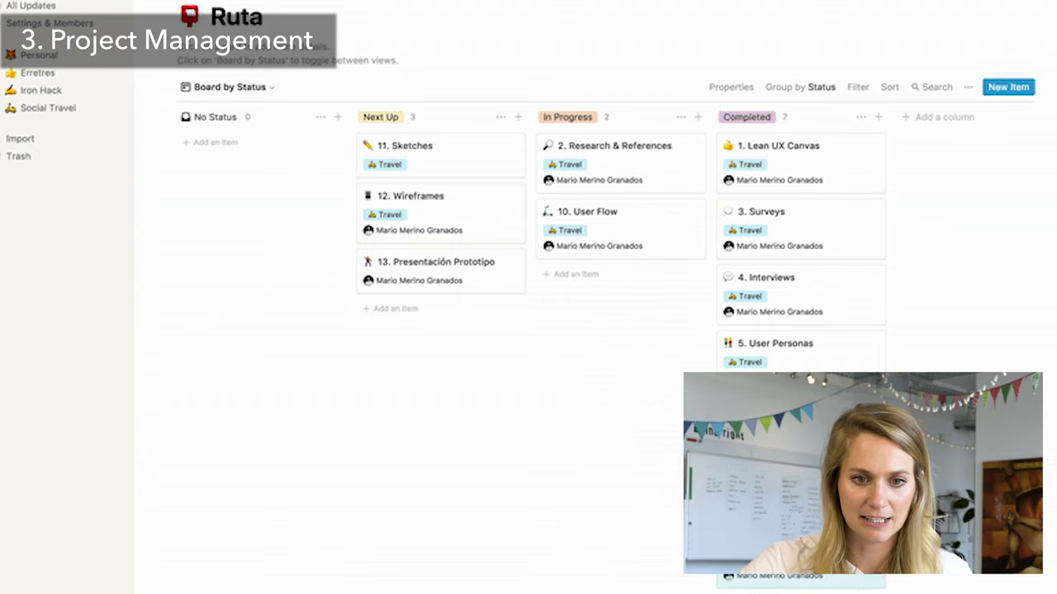
click(619, 149)
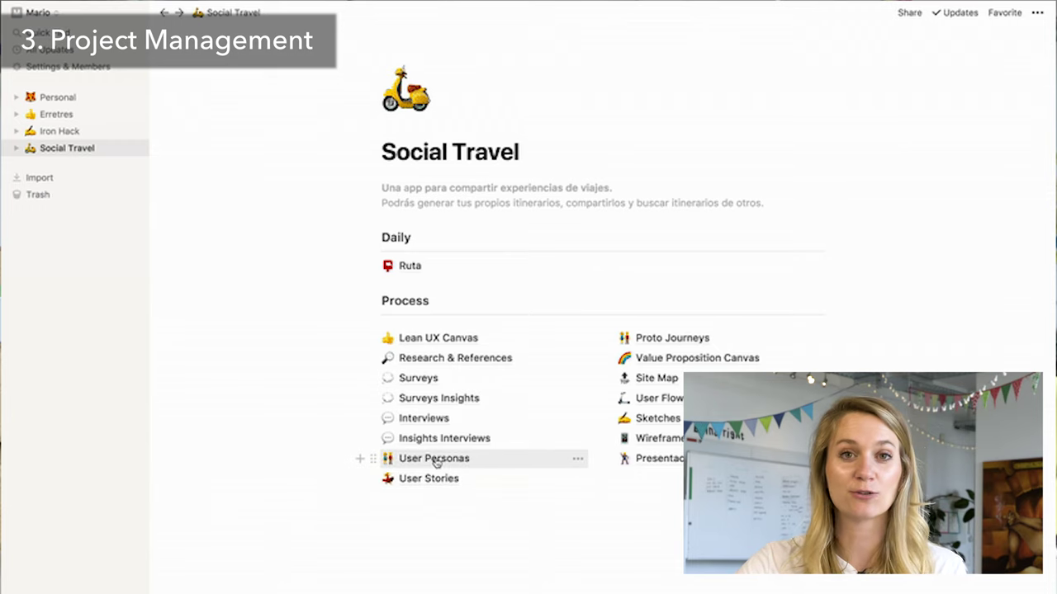
Open User Personas and collapse the first persona's Metas, Contexto and Barreras toggles.
click(434, 462)
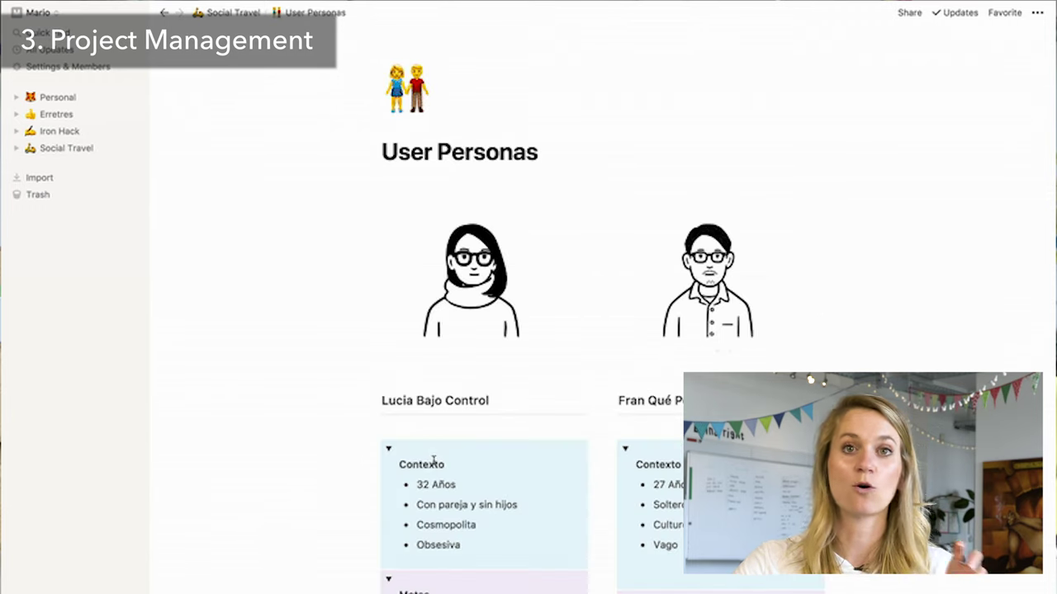
scroll(464, 460, down, 8)
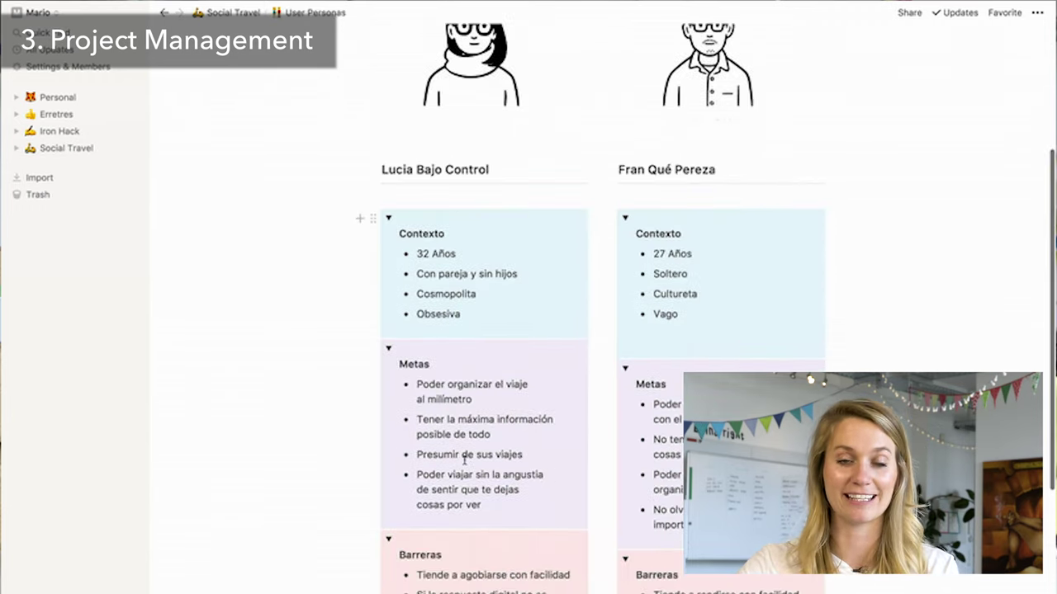
click(389, 283)
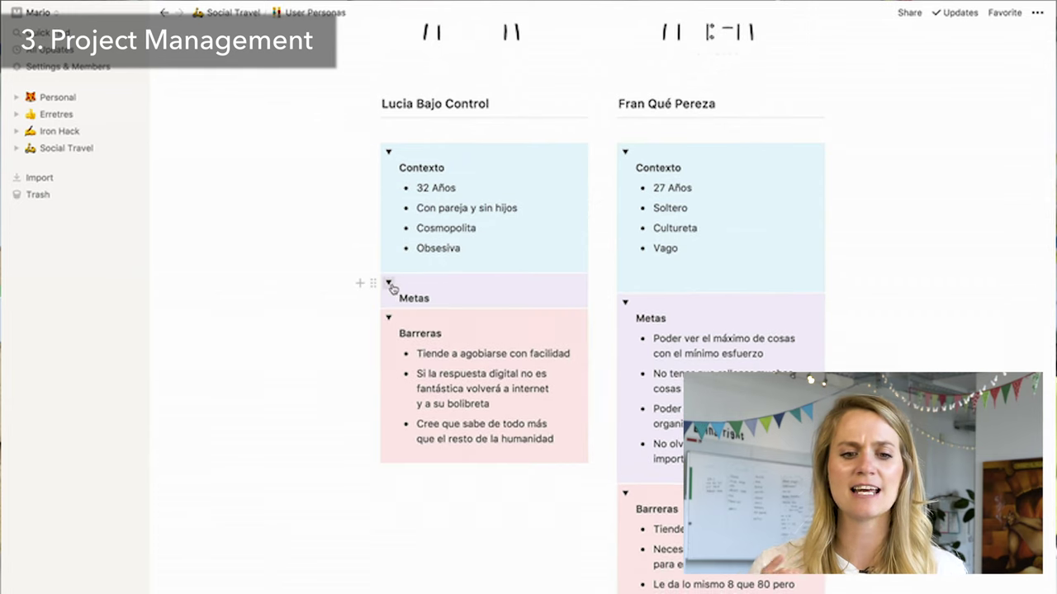
click(389, 153)
click(389, 223)
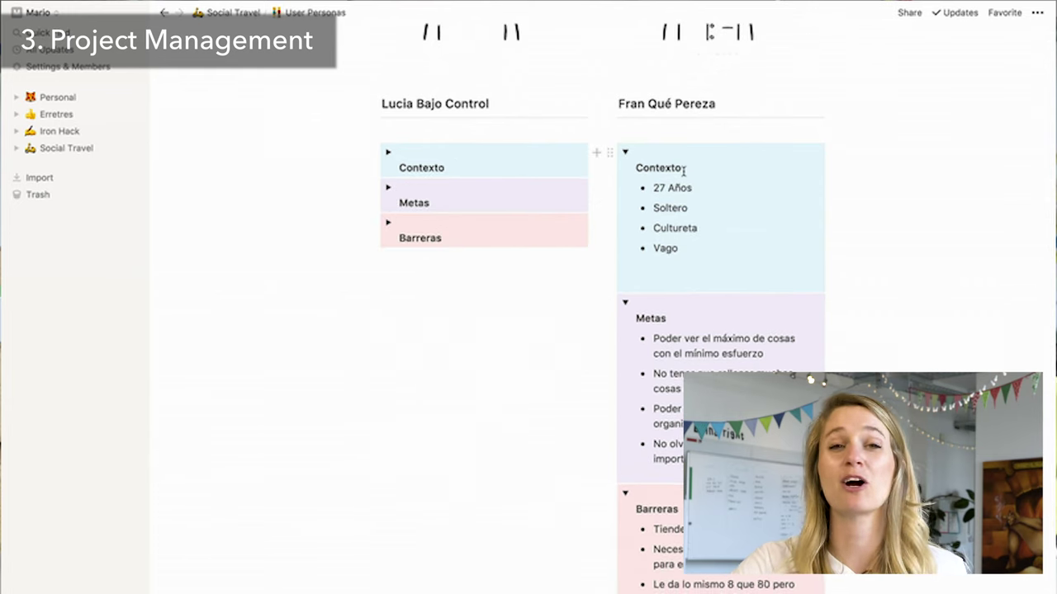
scroll(683, 171, up, 5)
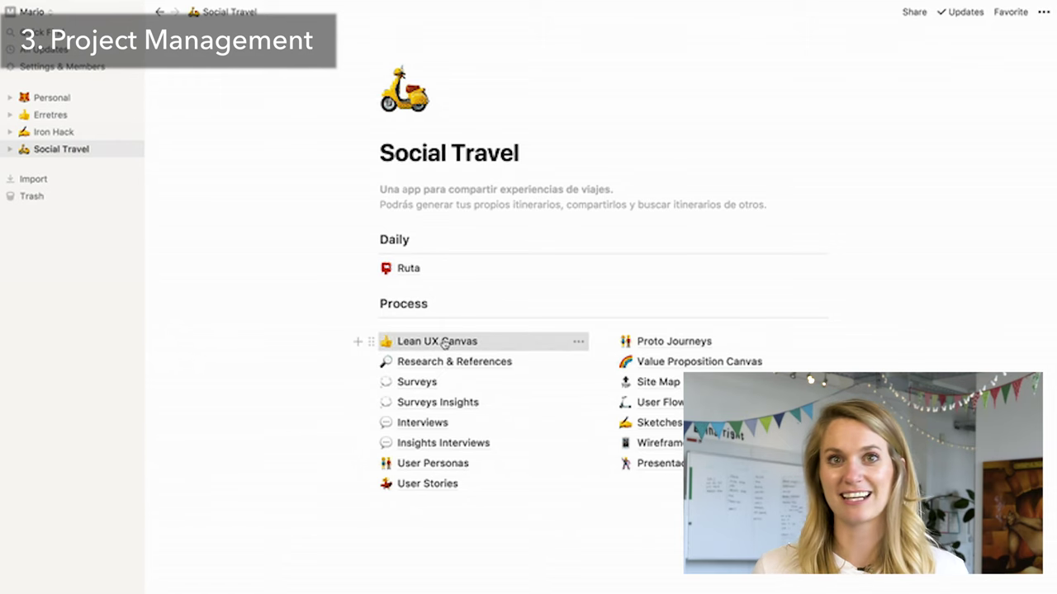
Open the Lean UX Canvas board and scroll across its columns from Business Problem to Hypothesis.
click(444, 343)
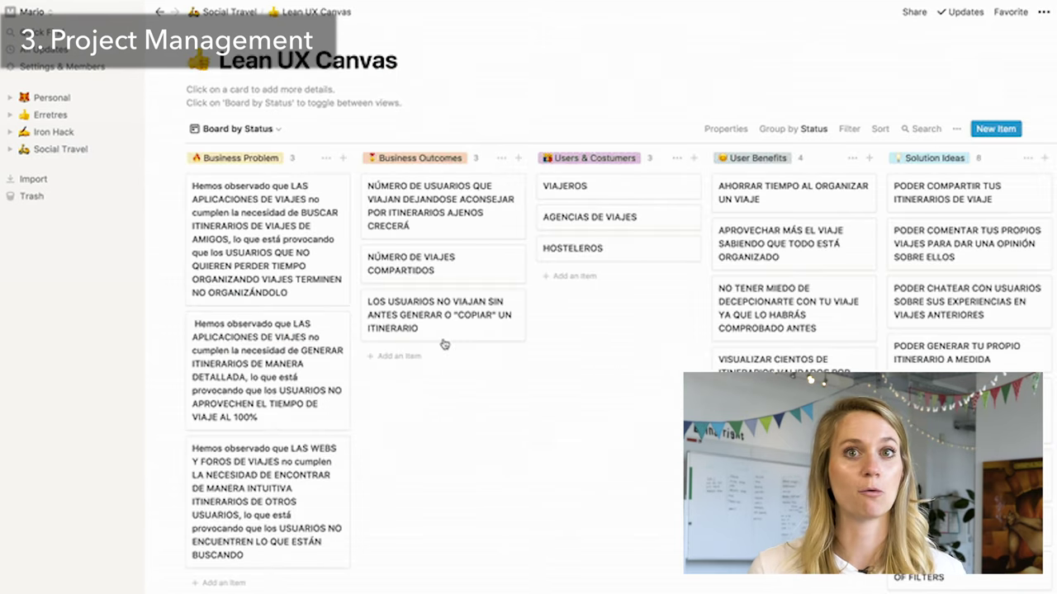
scroll(444, 343, right, 5)
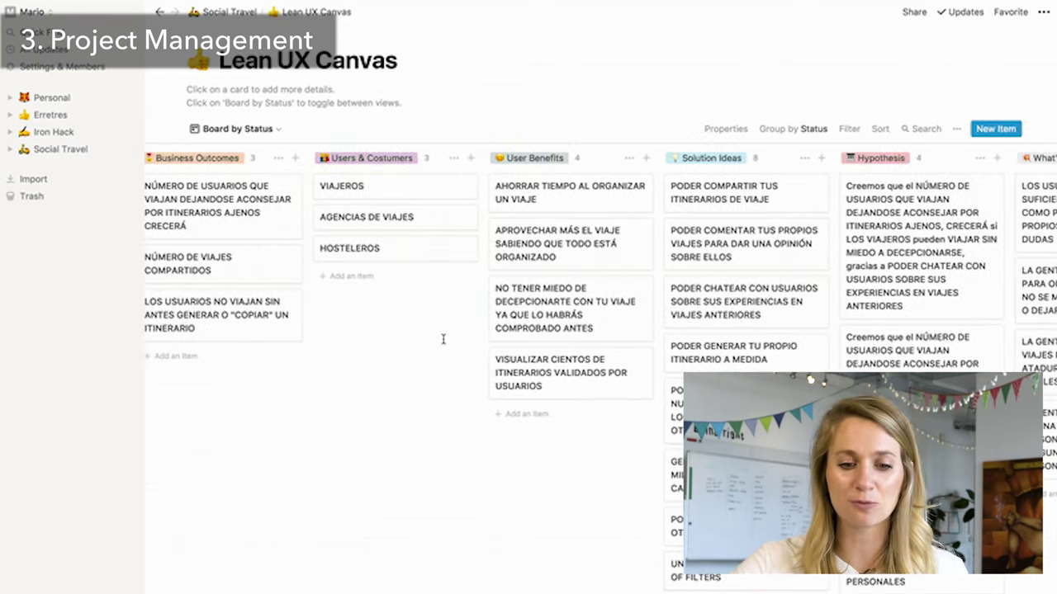
scroll(443, 339, right, 5)
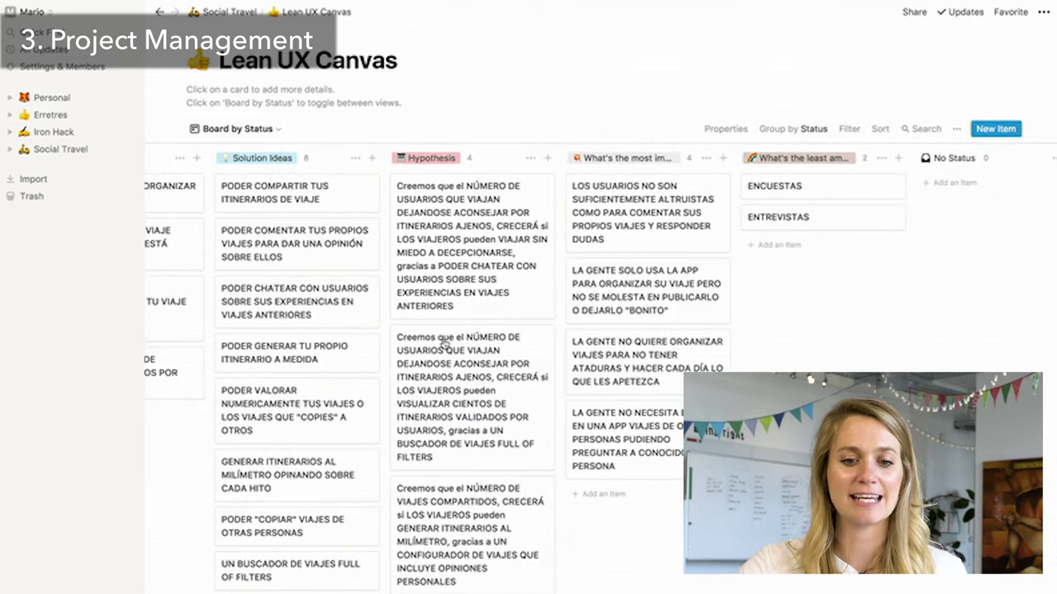
scroll(444, 343, left, 10)
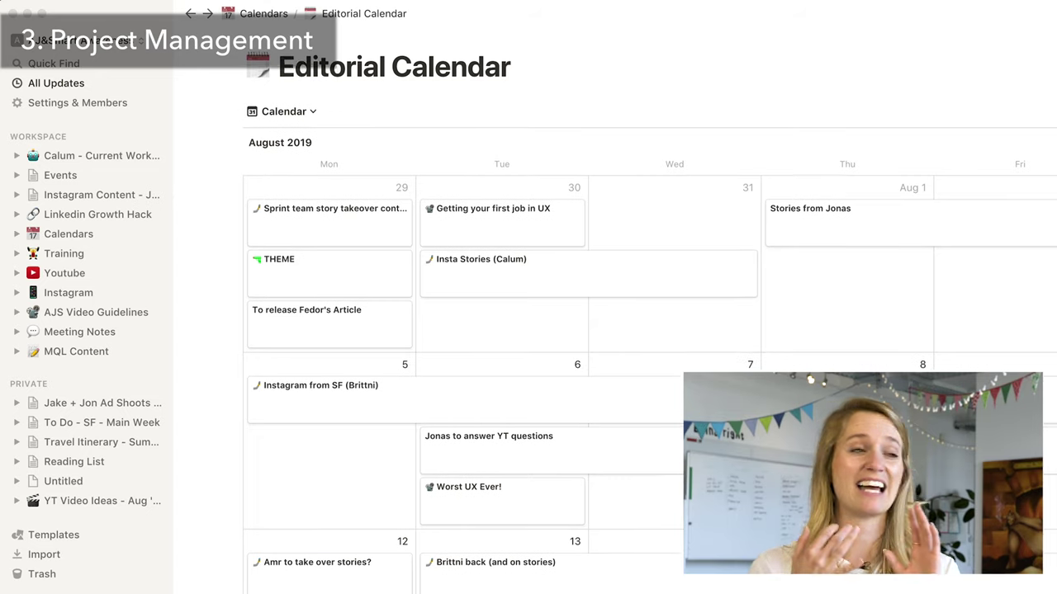
scroll(650, 330, down, 3)
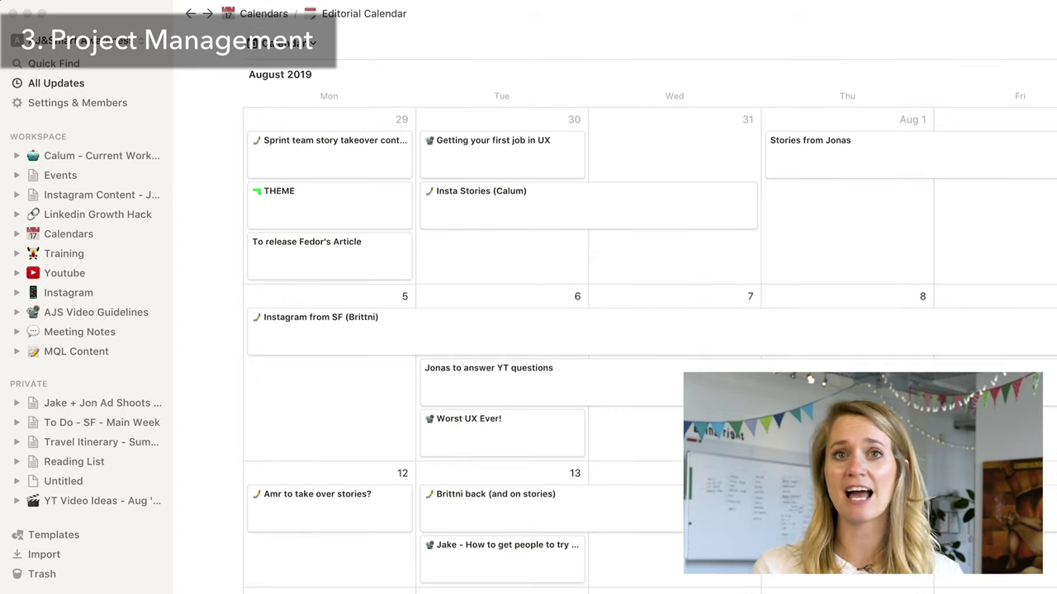
scroll(649, 331, down, 4)
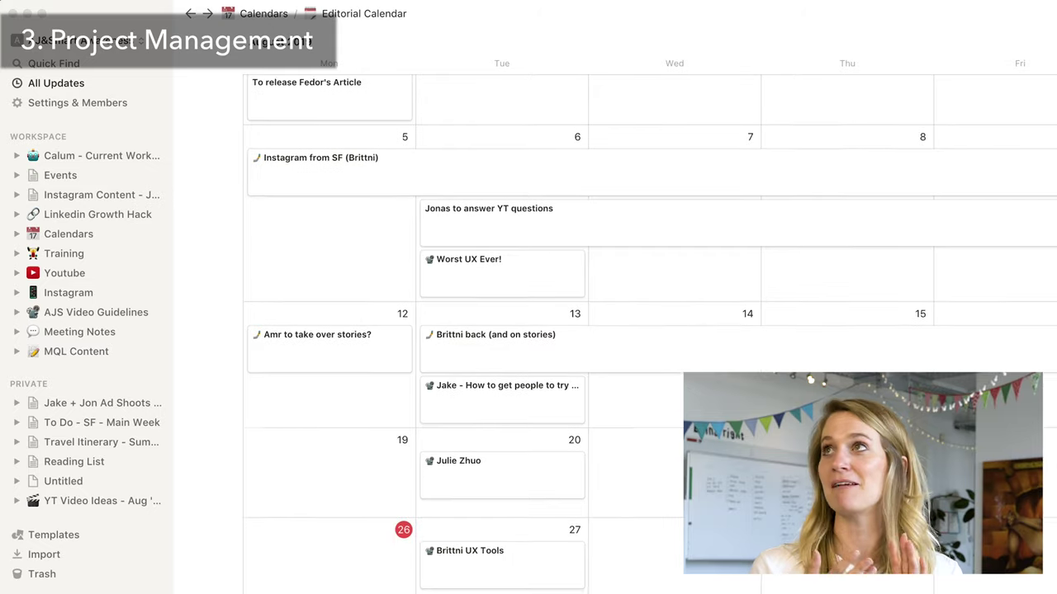